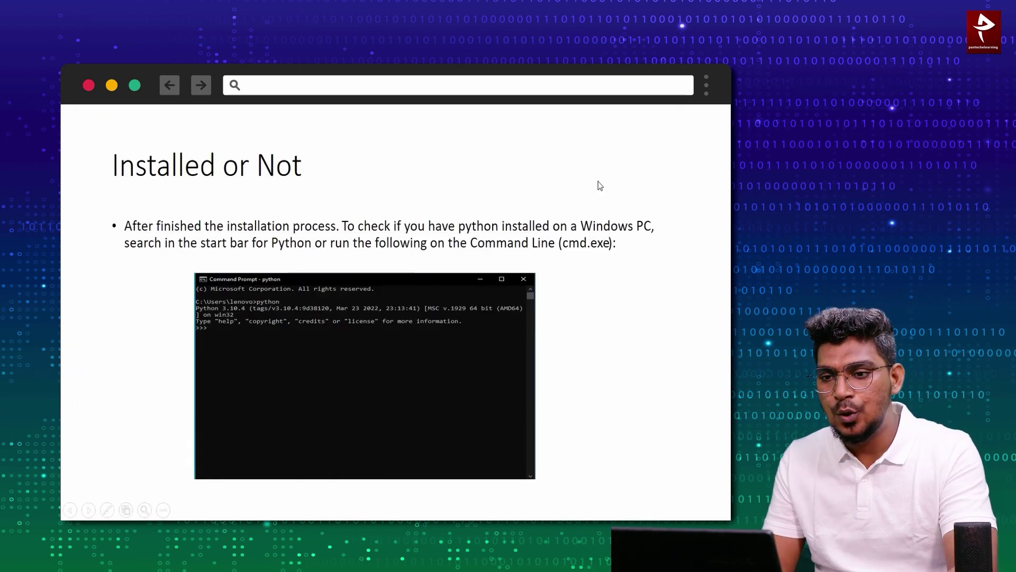
Open a maximized Command Prompt and start the Python 3.10.4 interpreter with python
key("super")
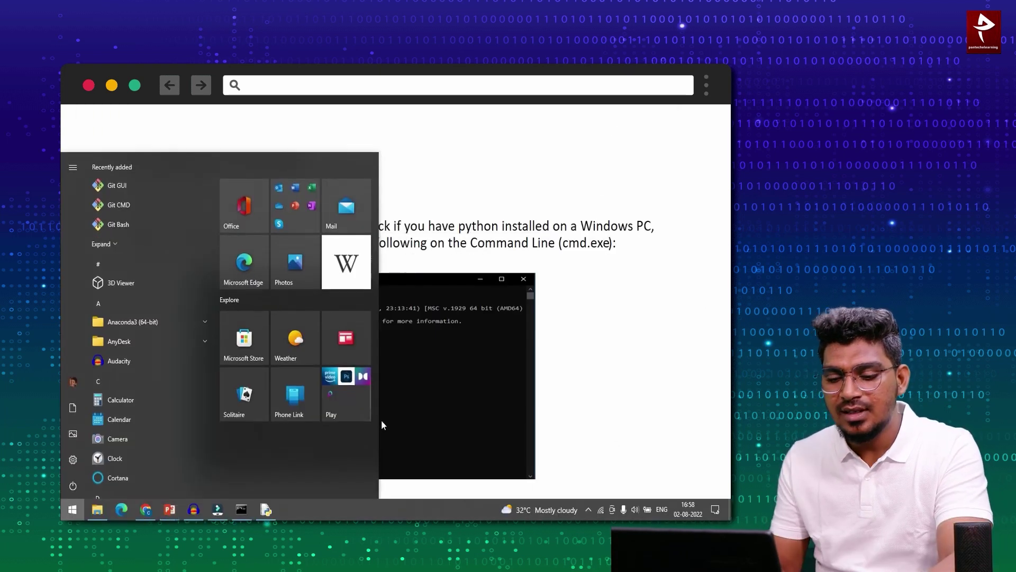
type("cmd")
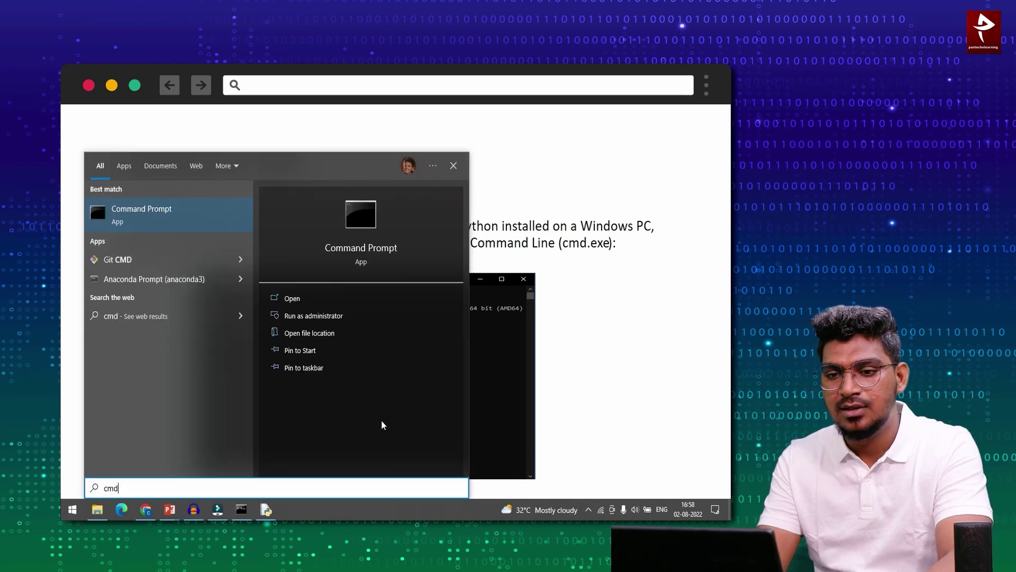
left_click(300, 298)
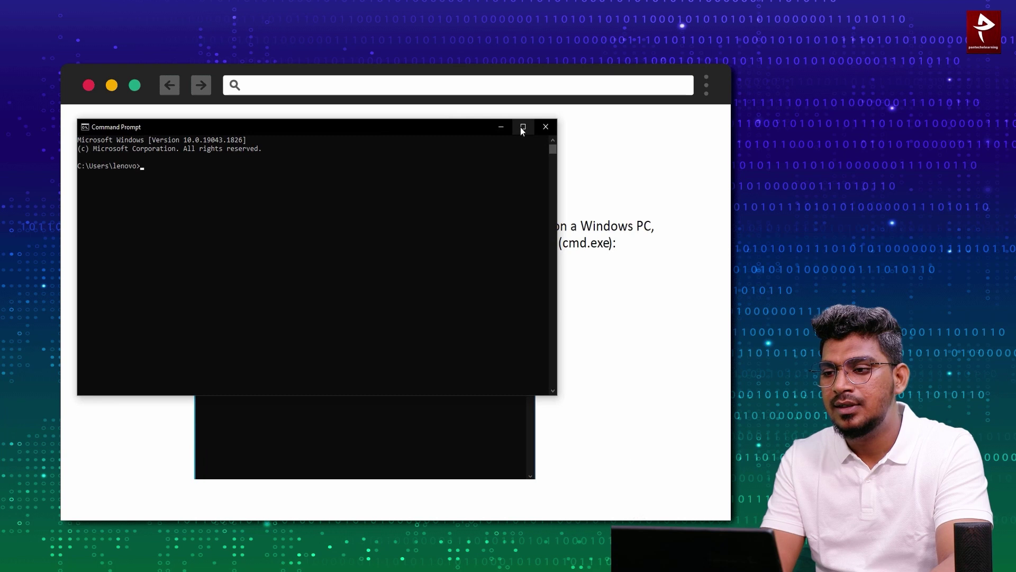
left_click(521, 129)
left_click_drag(257, 157, 186, 158)
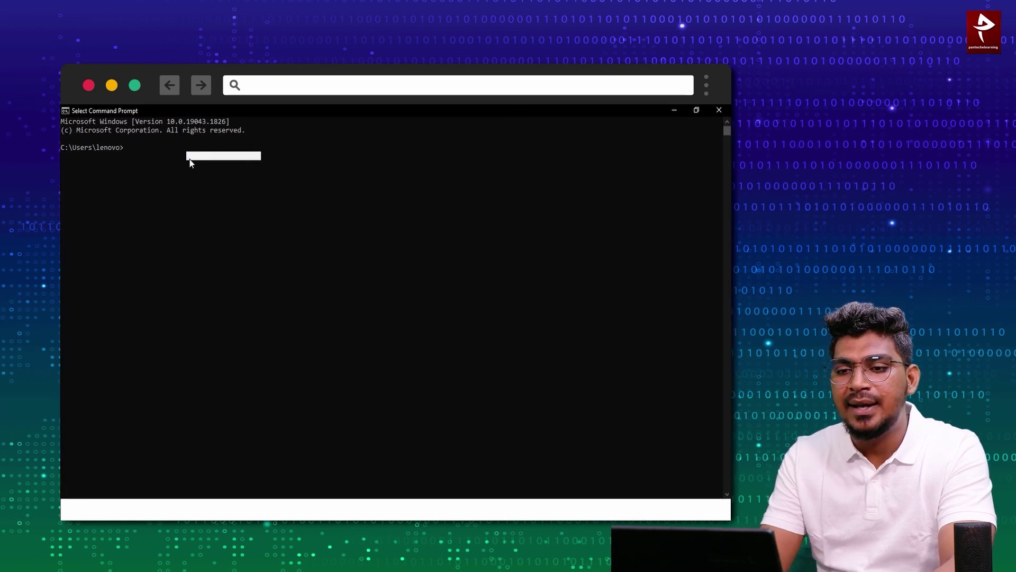
left_click(135, 151)
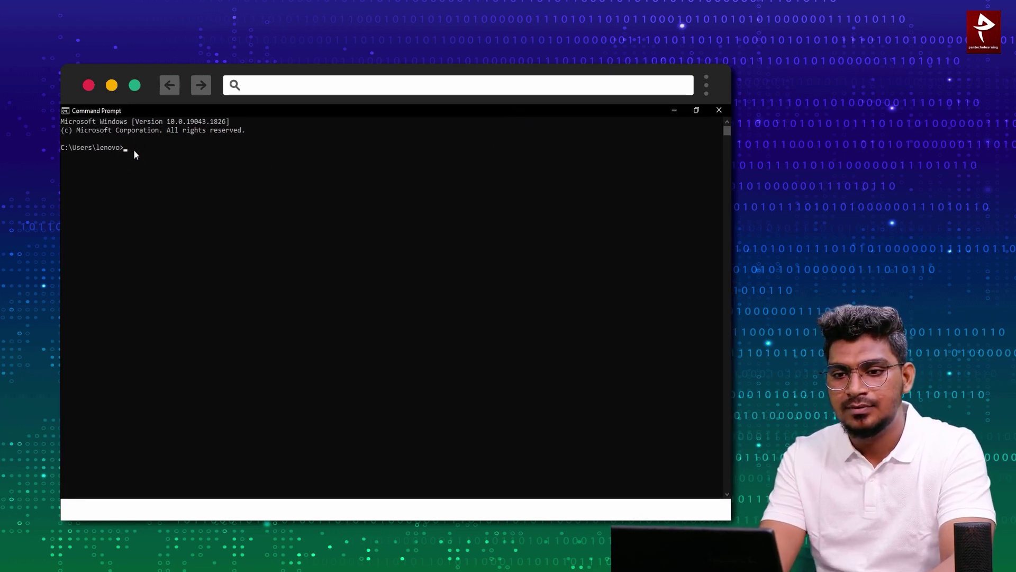
type("python")
key("Return")
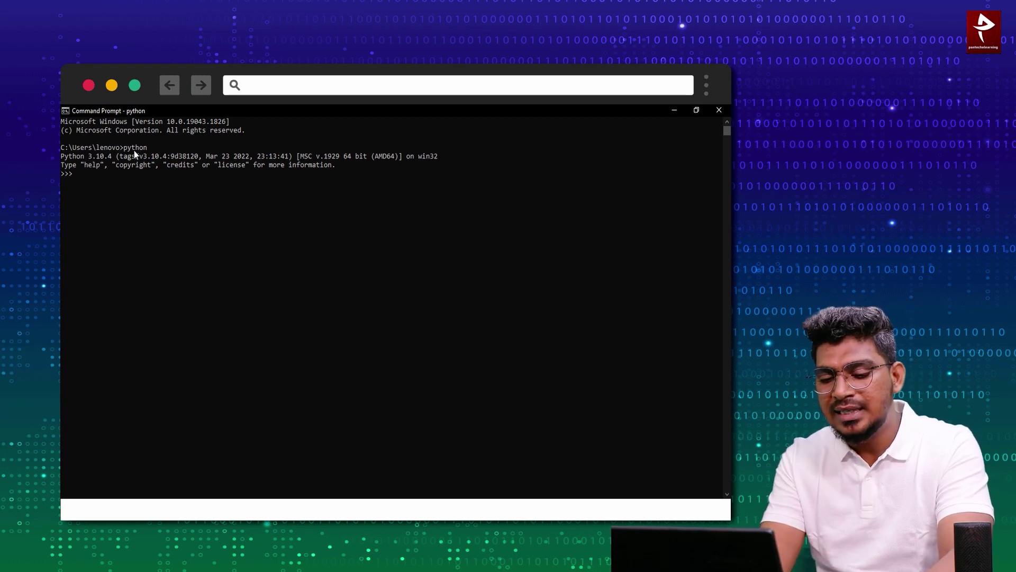
Assign a=10 and b=20, compute c=a+b and print c to get 30
type("a=10")
key("Return")
type("b=20")
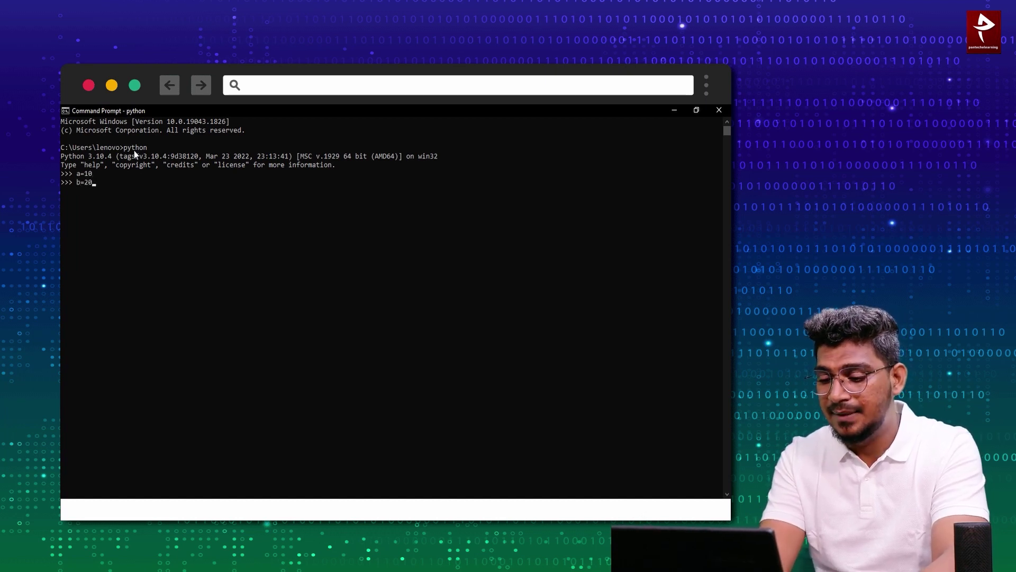
key("Return")
type("c")
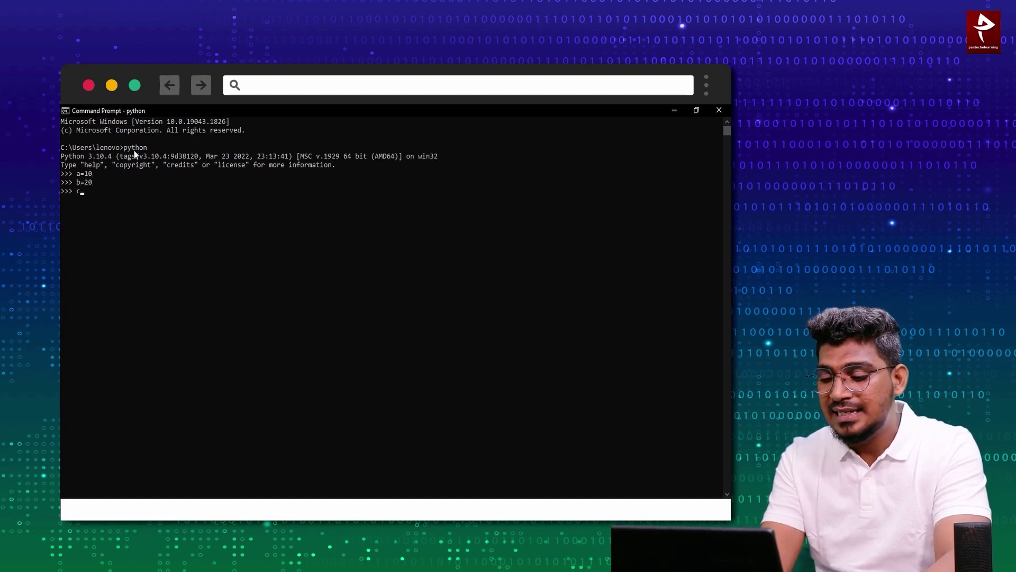
type("=a+b")
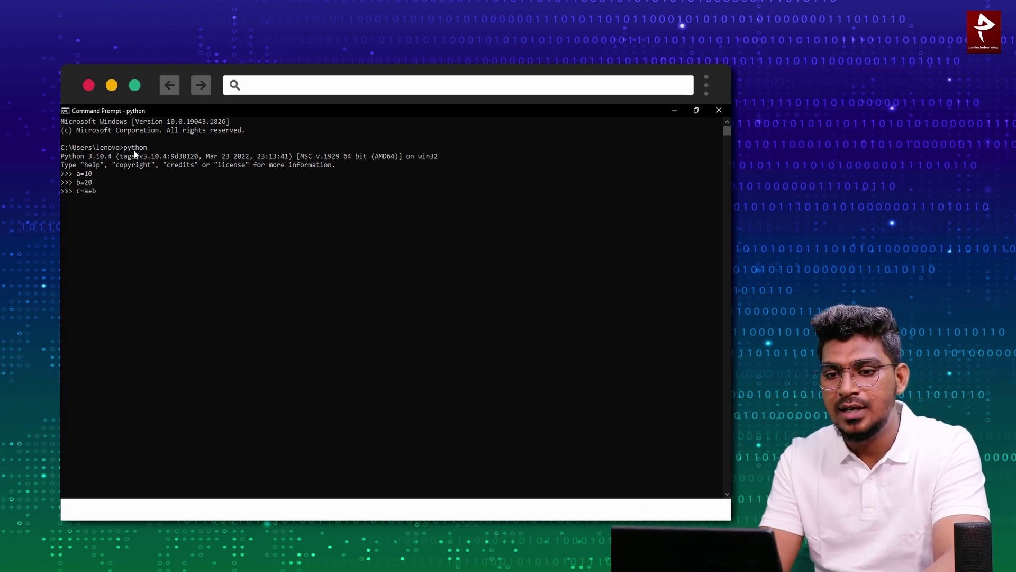
key("Return")
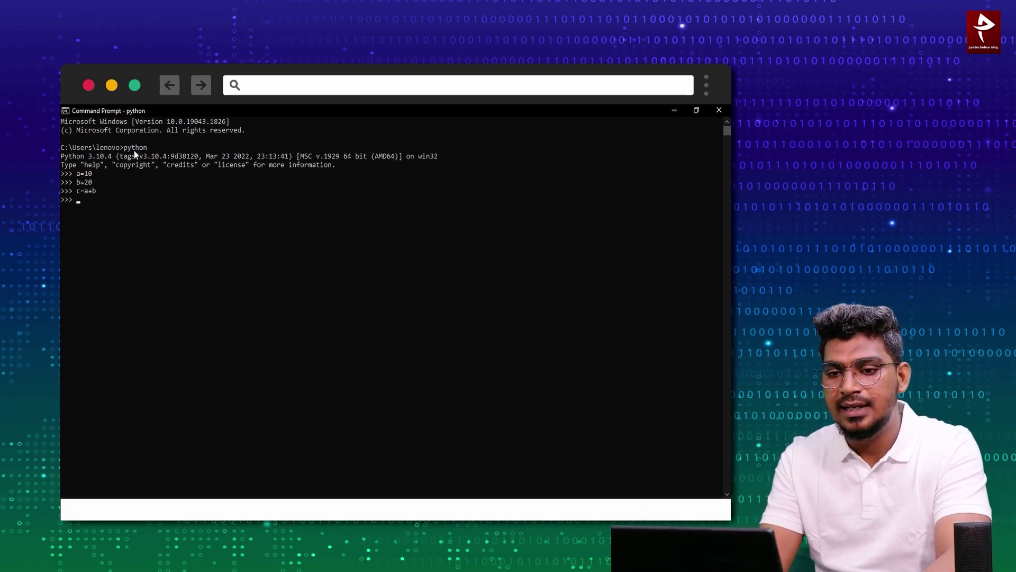
type("print(c)")
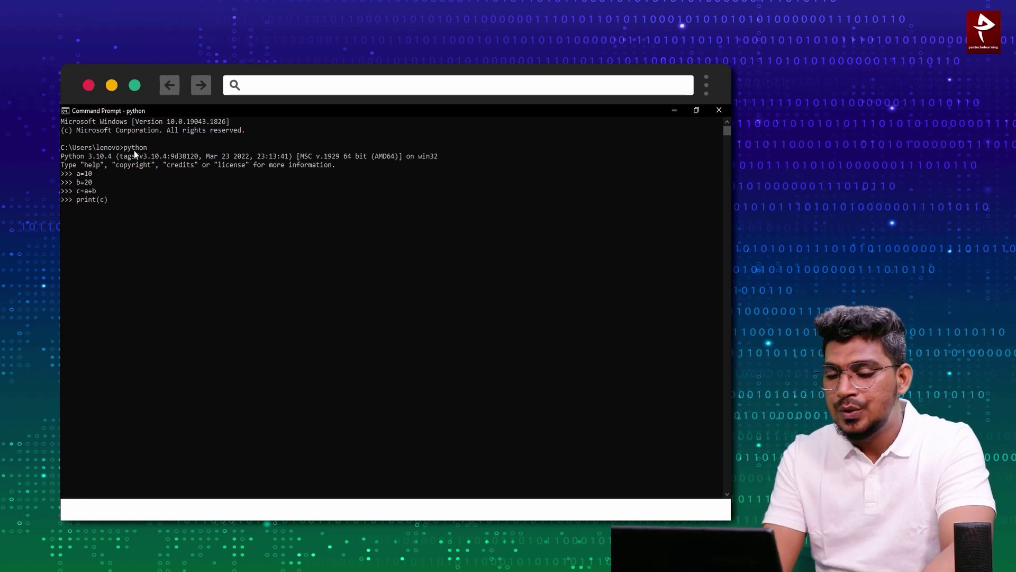
key("Return")
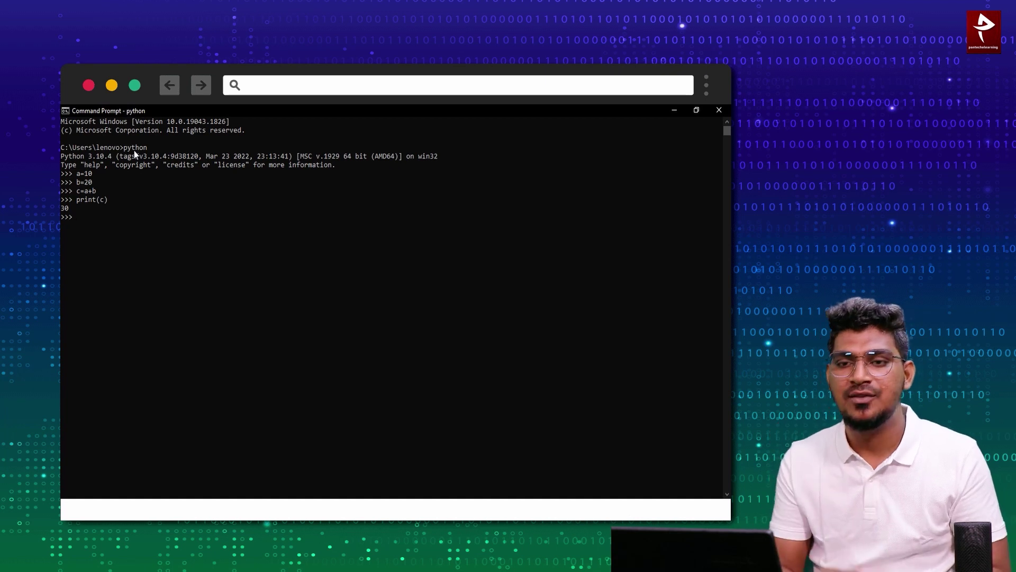
Print a sample name string and the word python, then minimize the console
type("print")
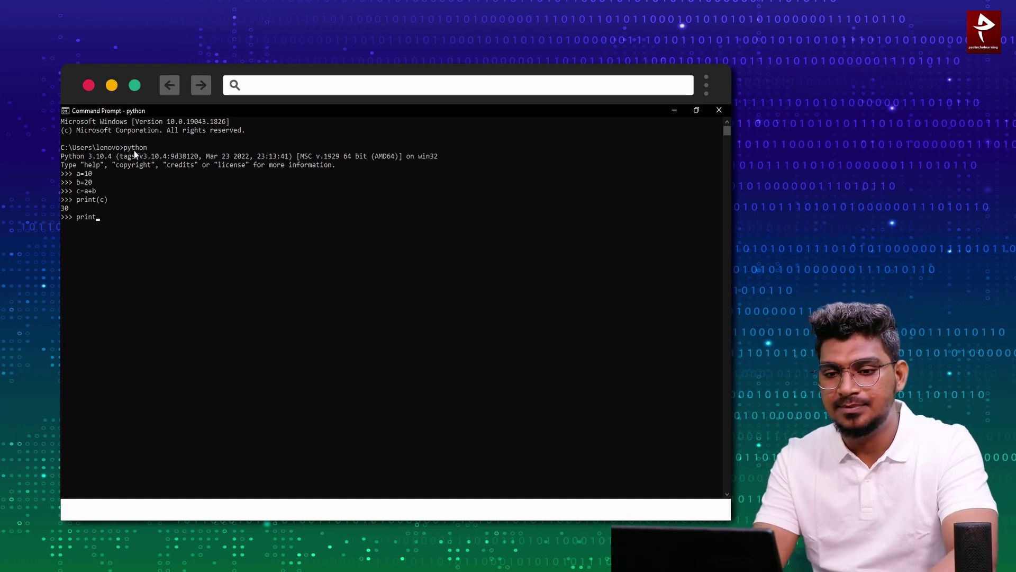
type("(\"philip")
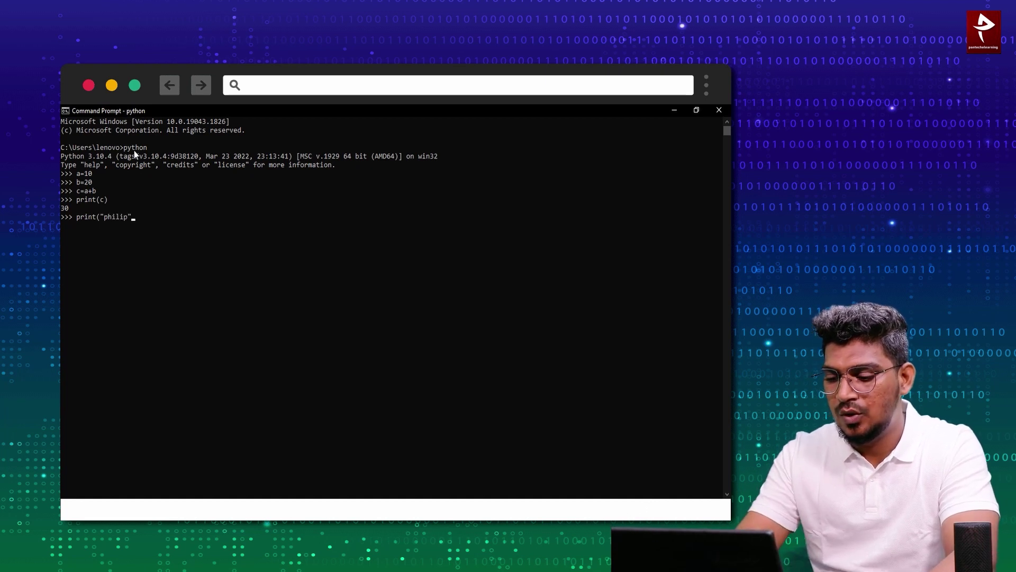
type("\")")
key("Return")
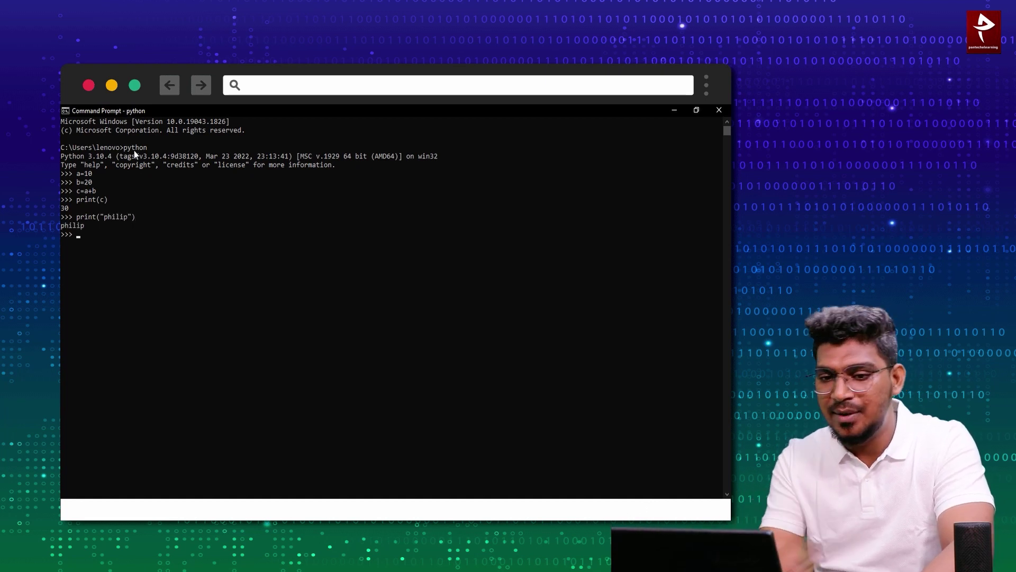
type("print(\"pytho")
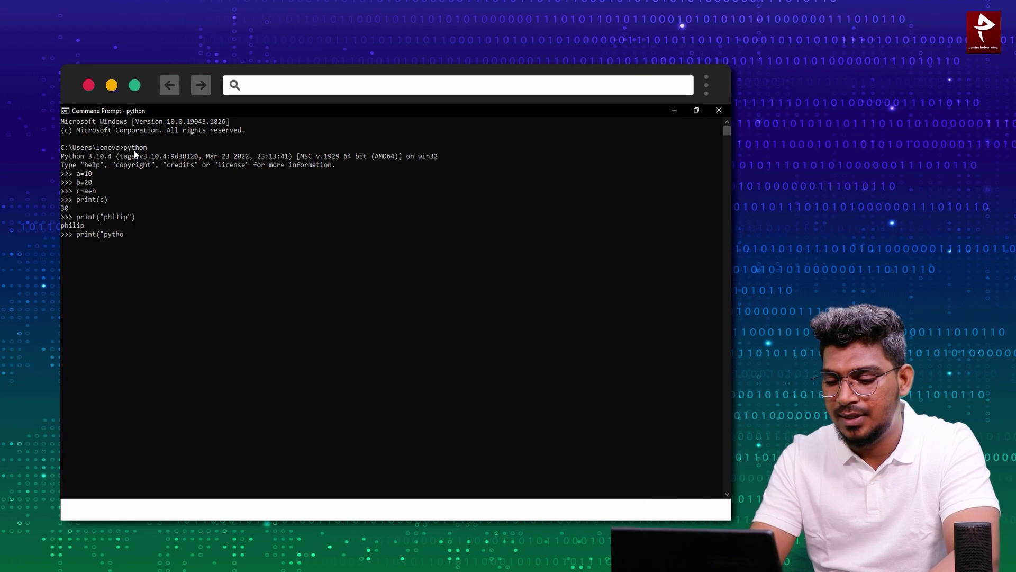
type("n)")
type("\"")
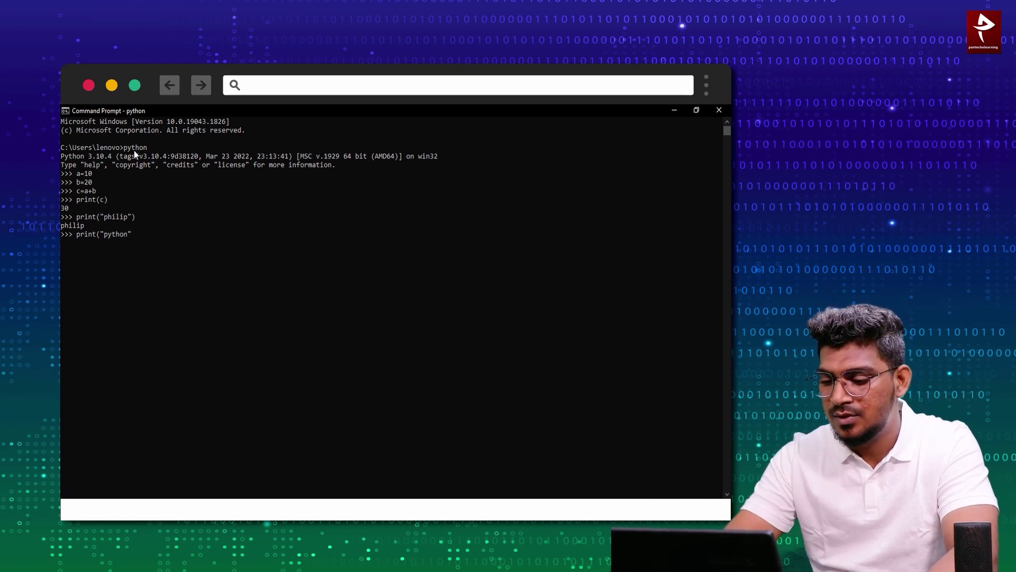
key("Return")
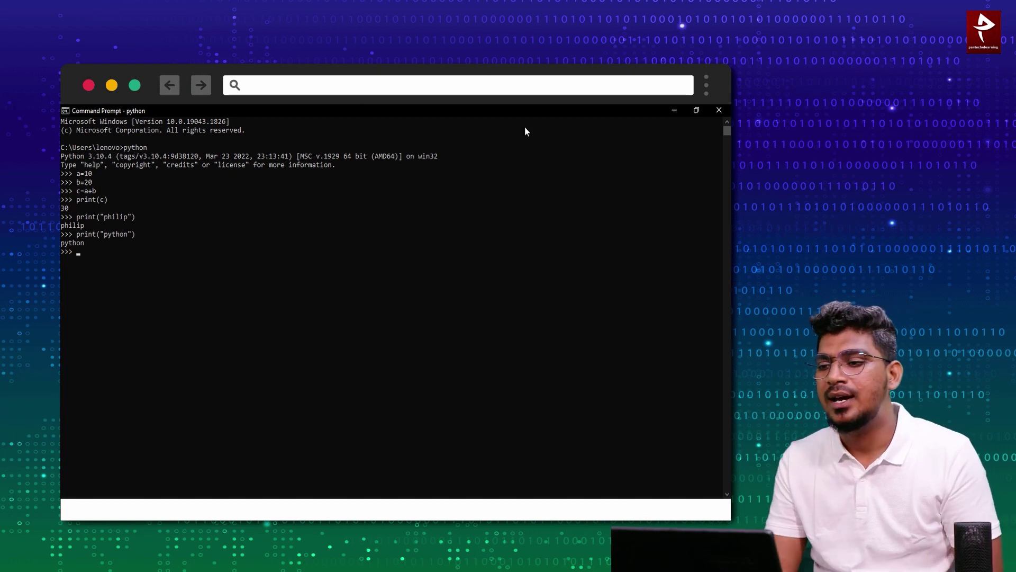
left_click(675, 110)
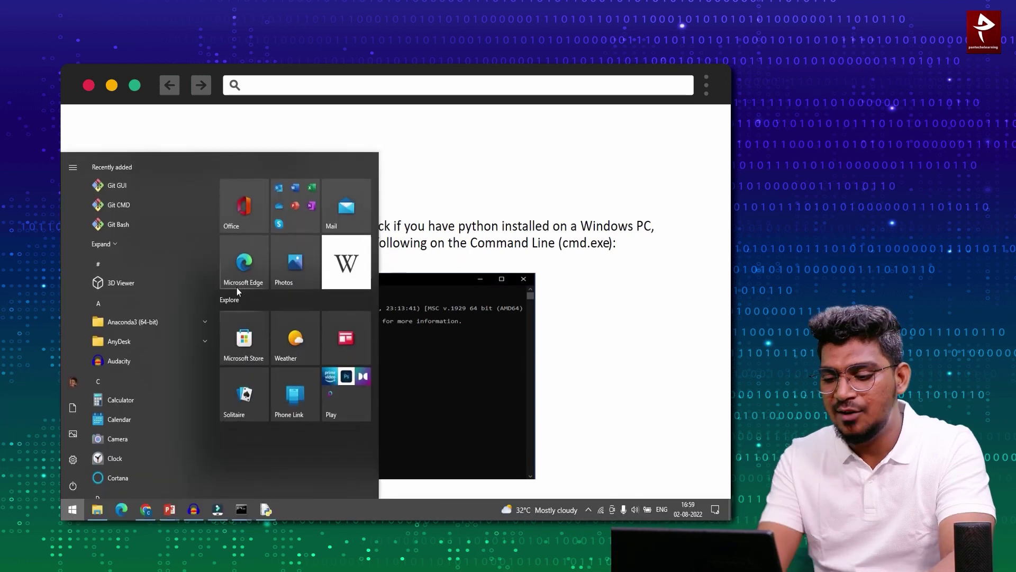
Launch IDLE (Python 3.10 64-bit) from the Start menu search
type("idle")
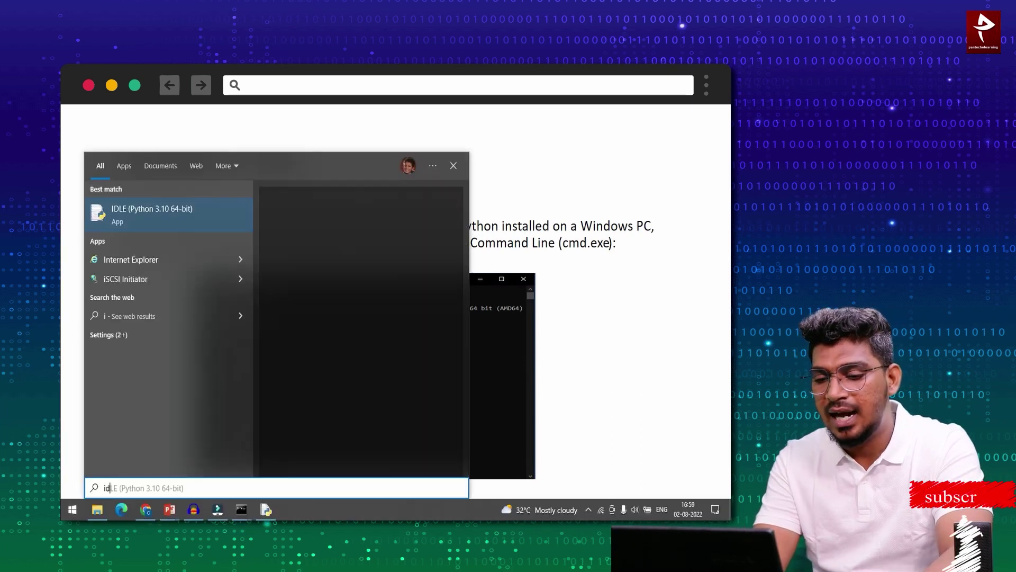
left_click(214, 204)
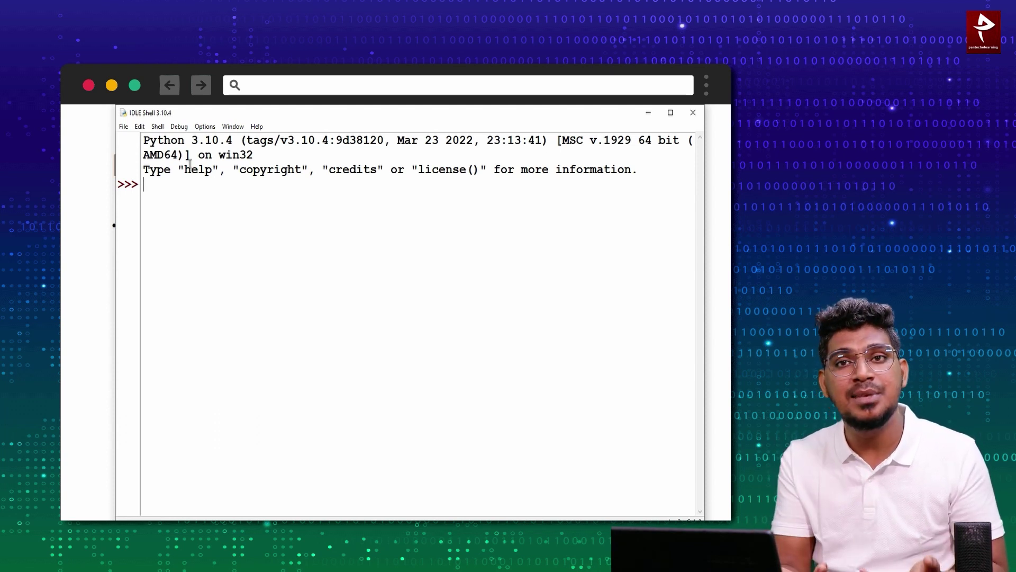
Enter a=10 and b=20, then the mistyped c+a+b line that raises a NameError
type("a=10")
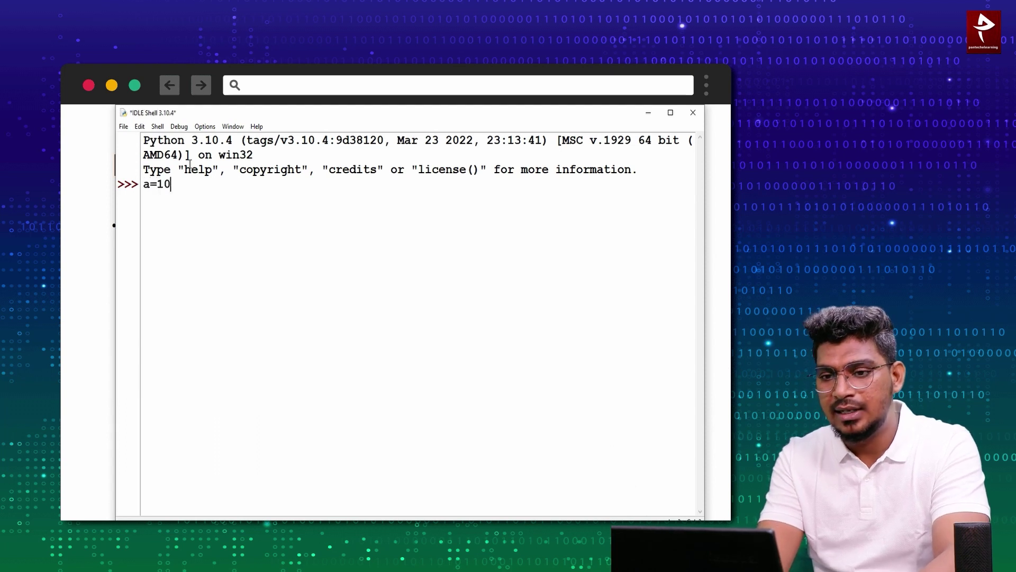
key("Return")
type("b=20")
key("Return")
type("c+")
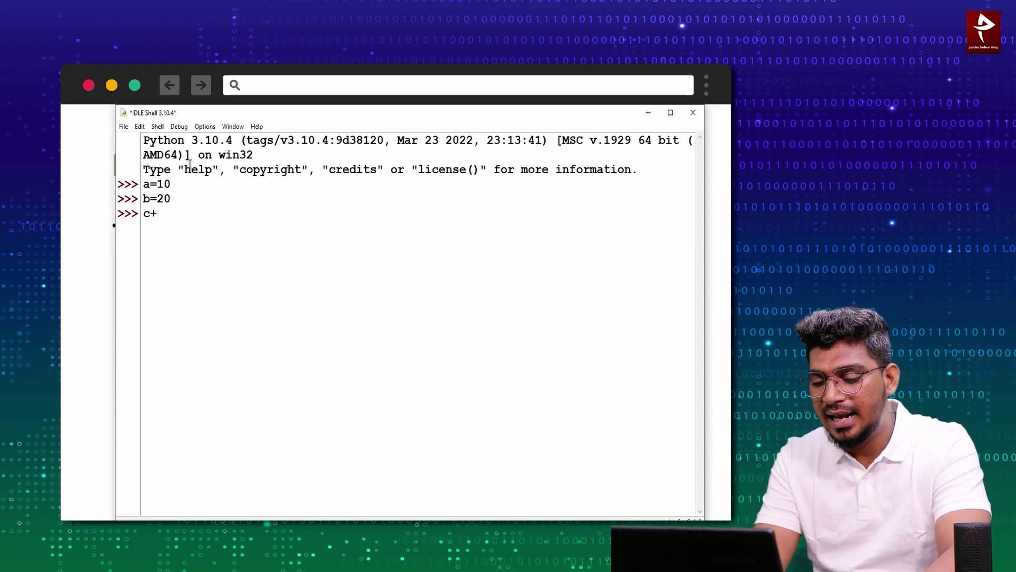
type("a+b")
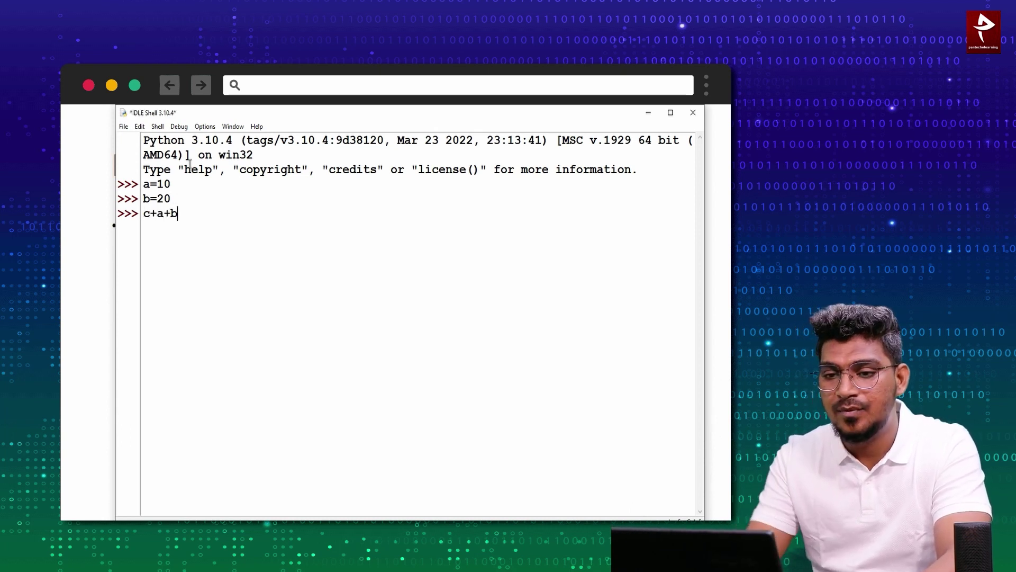
key("Return")
type("c=a")
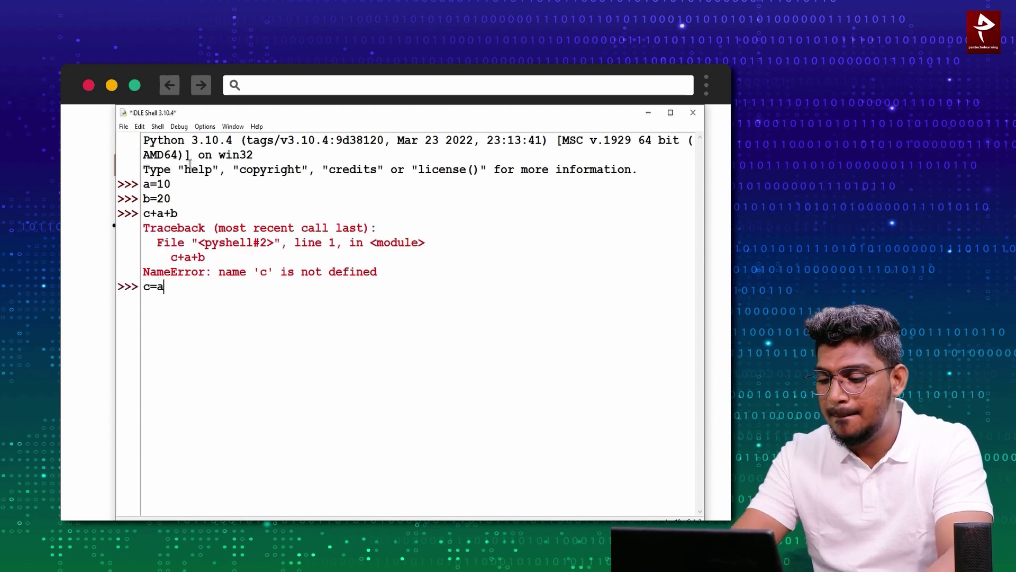
key("BackSpace")
key("BackSpace")
key("BackSpace")
Redefine a=10 and b=10, compute c=a+b and print c to get 20
type("a=10")
key("Return")
type("b=10")
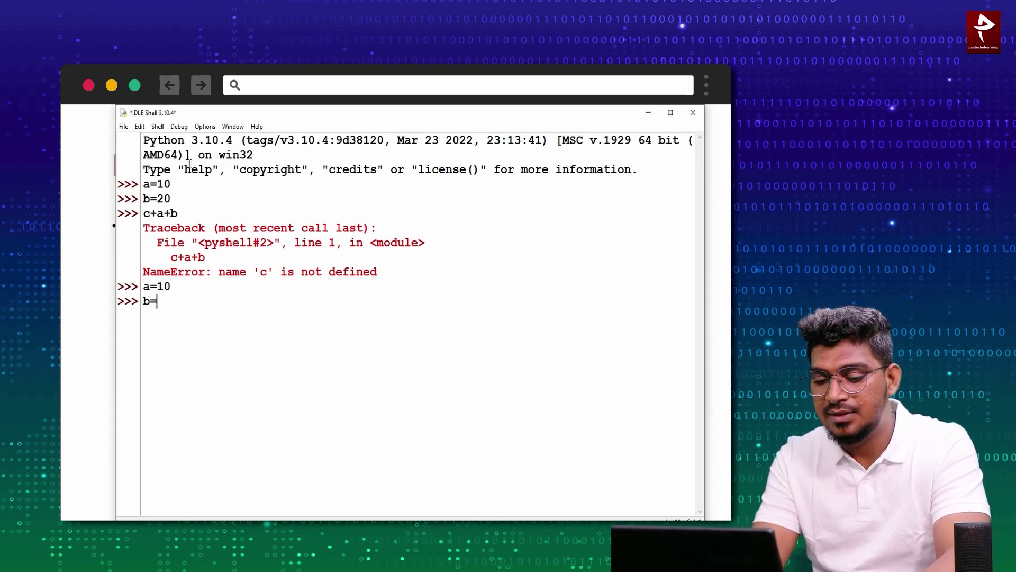
key("Return")
type("c=")
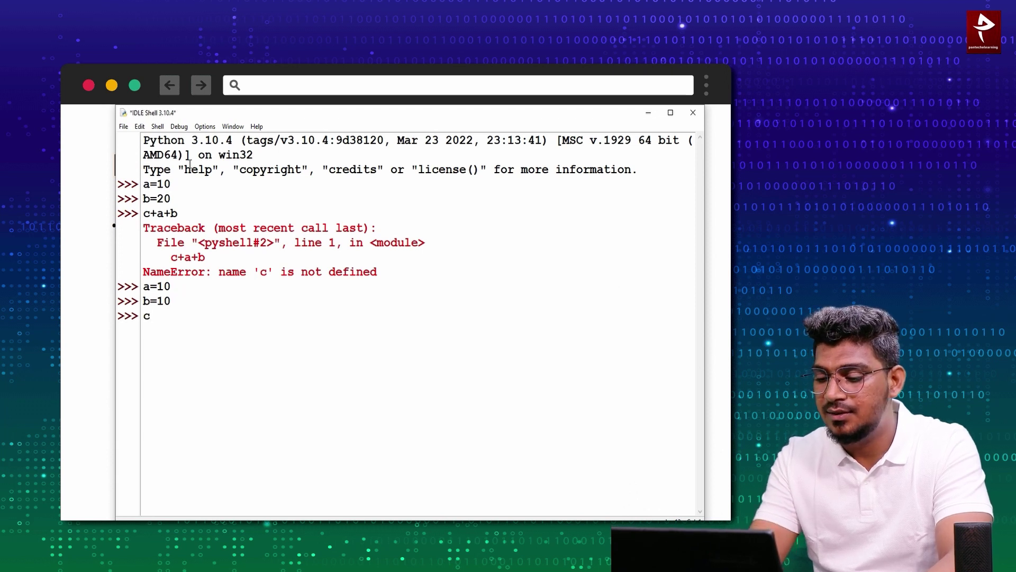
key("BackSpace")
type("a+b")
key("Return")
type("print")
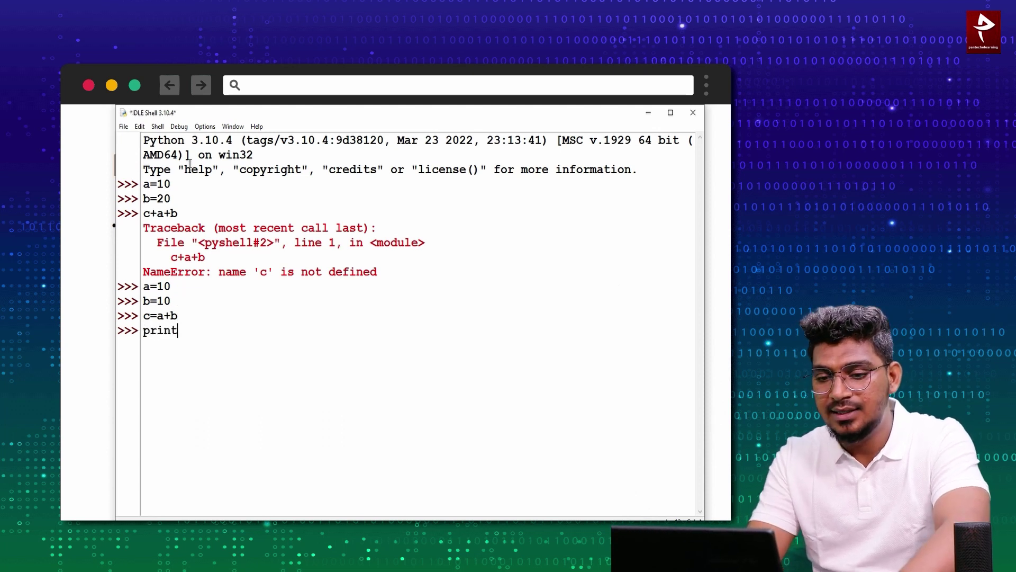
type("(c)")
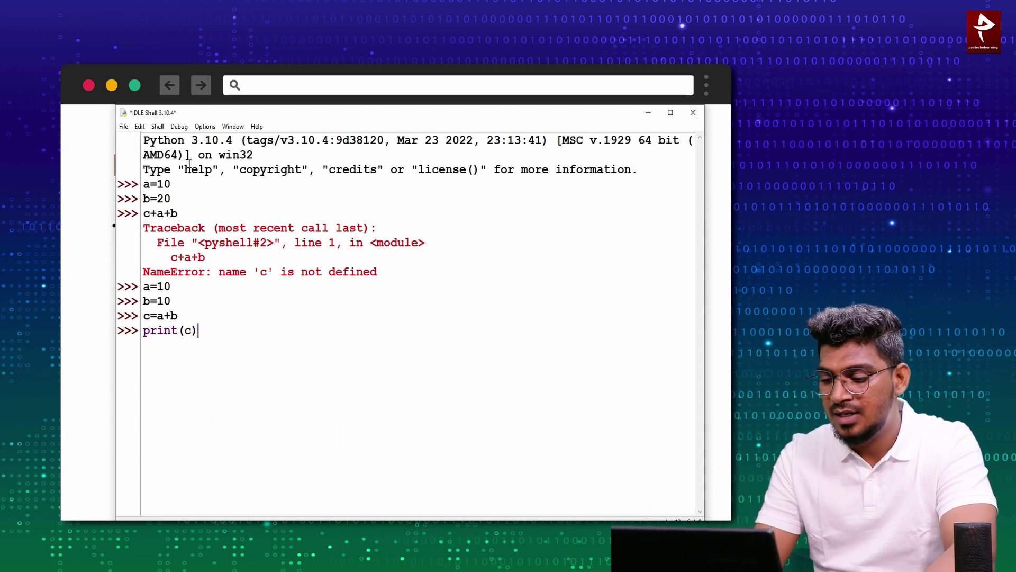
key("Return")
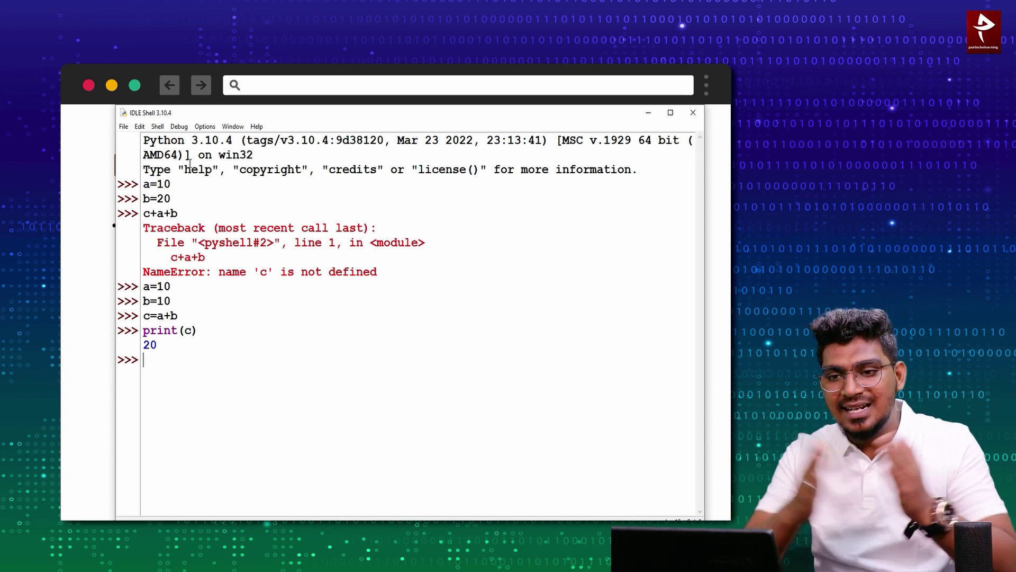